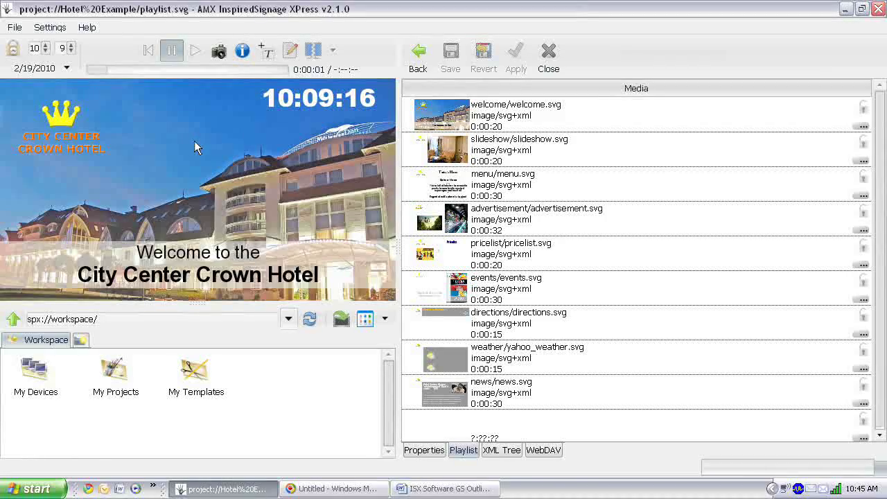
- Review the application settings, including the preview aspect ratio choices, without changing any of them
click(43, 27)
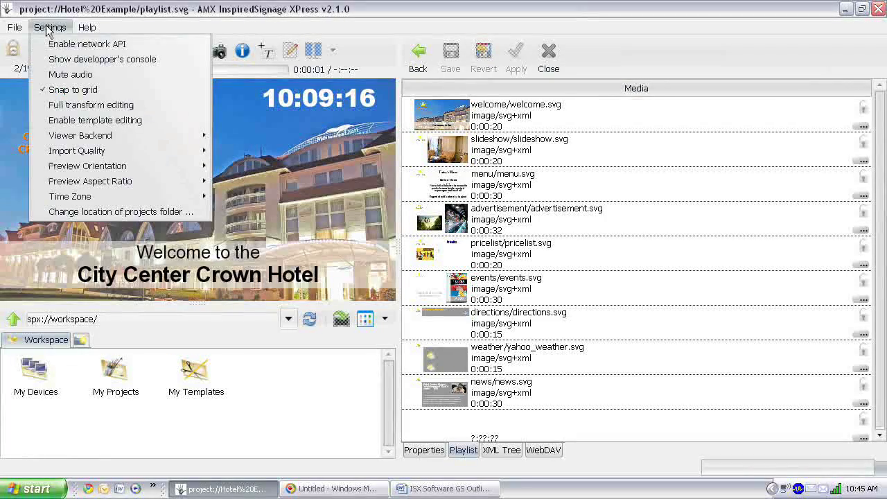
mouse_move(114, 171)
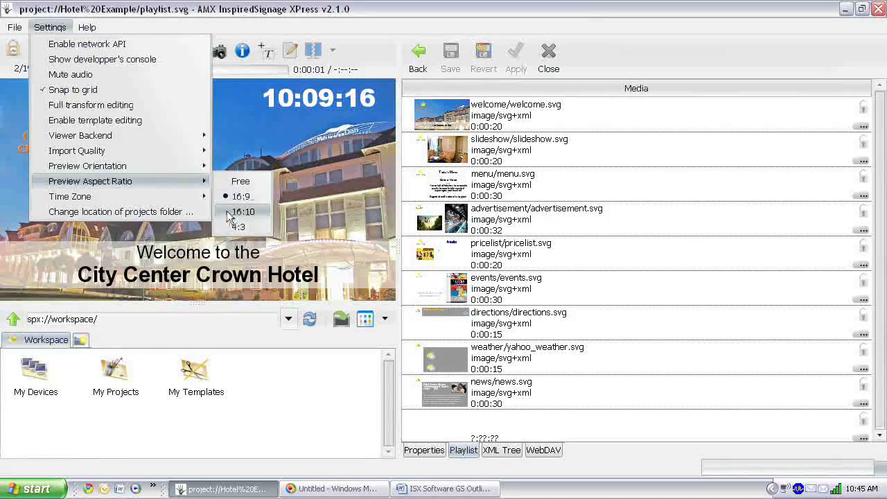
click(241, 27)
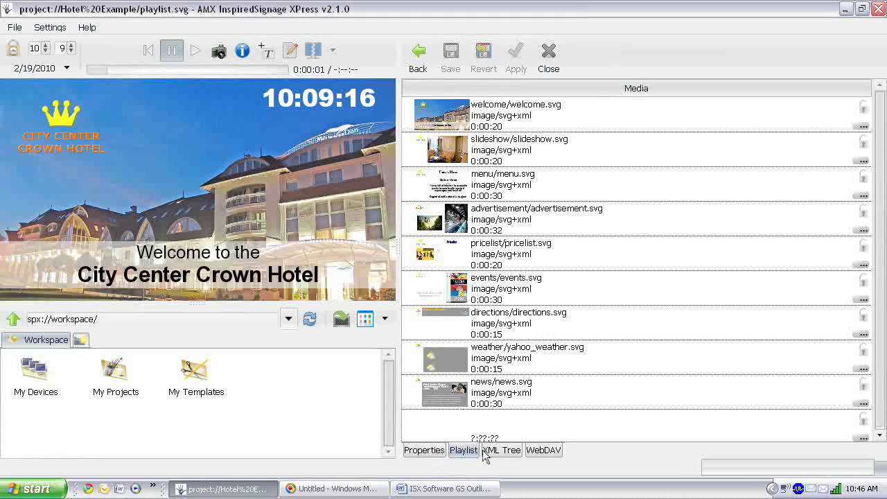
- View the playlist's properties and examine the code of the script element in its XML tree, collapsing the element again
click(428, 451)
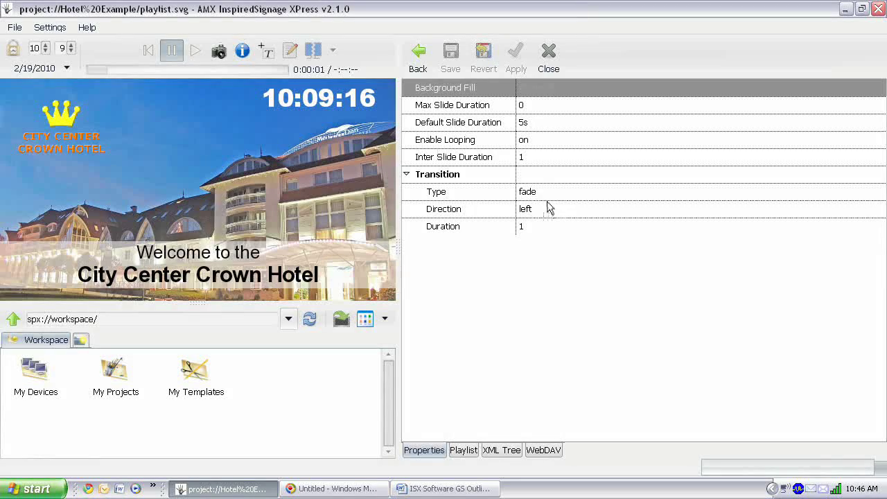
click(503, 452)
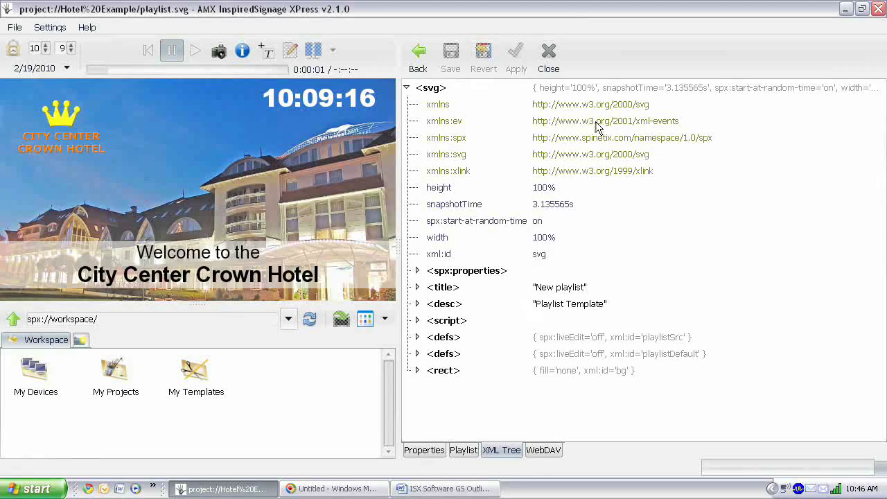
click(417, 320)
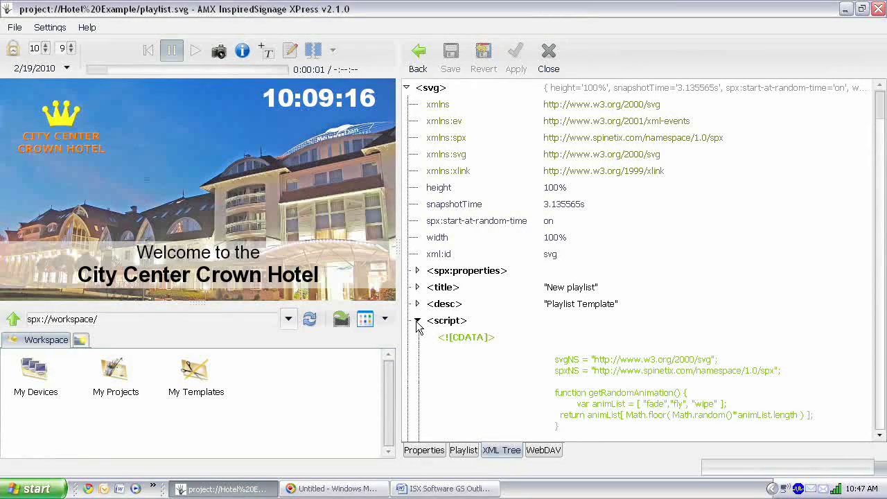
scroll(564, 289, down, 6)
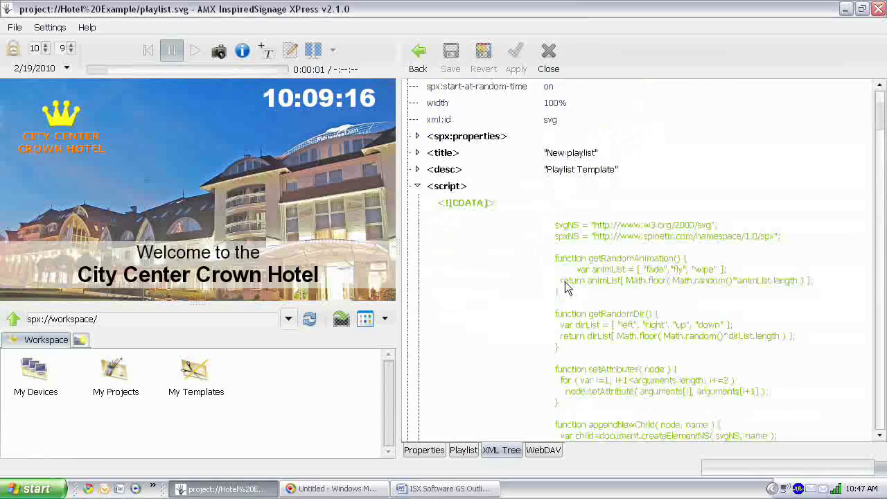
scroll(565, 289, up, 5)
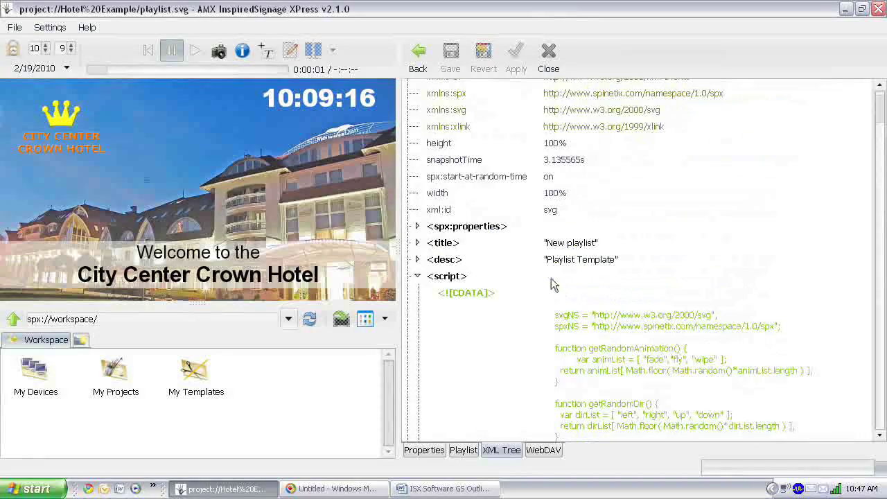
click(416, 277)
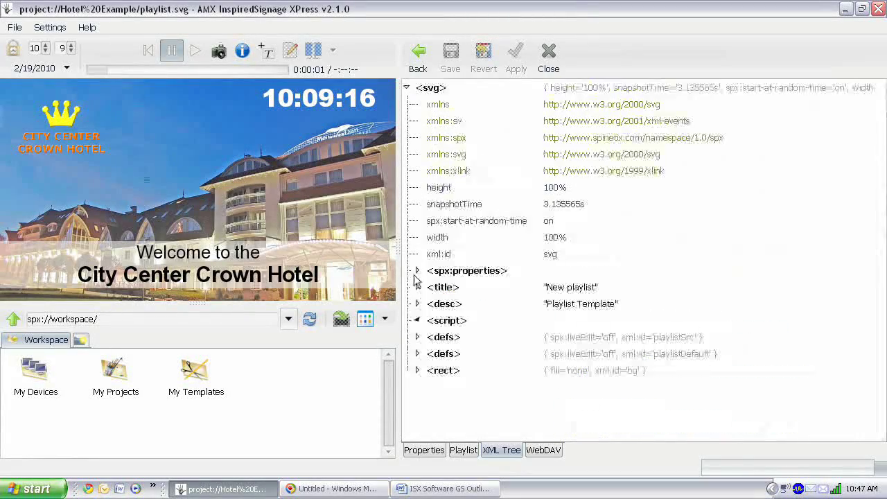
- Examine the child elements of the playlistSrc defs element in the XML tree and collapse it again
click(417, 337)
scroll(485, 326, down, 3)
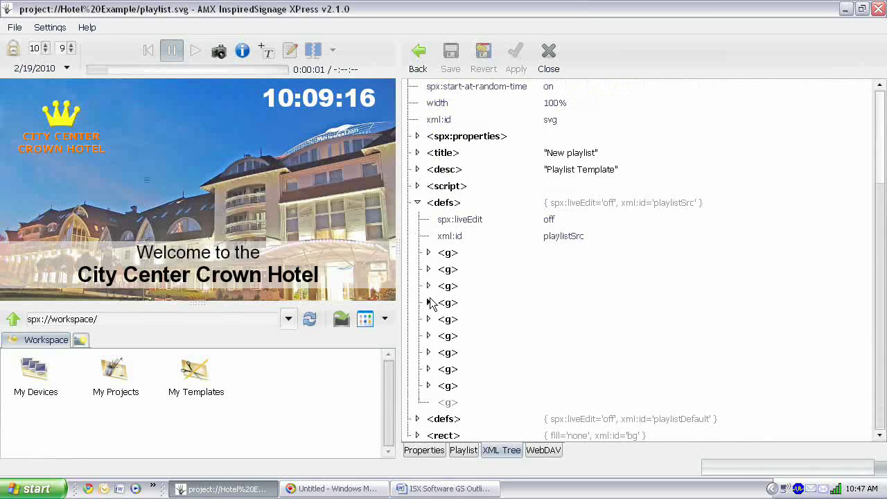
click(417, 202)
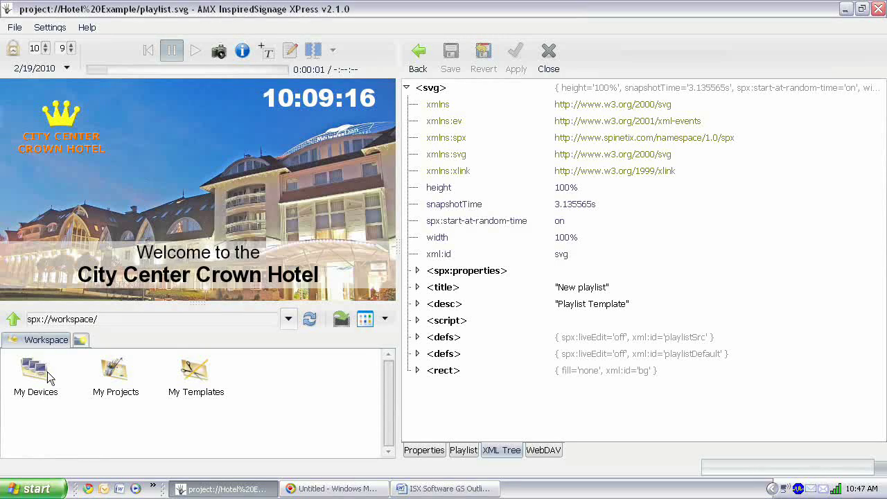
- Look through the My Devices and My Projects folders and return to the workspace root
double_click(37, 375)
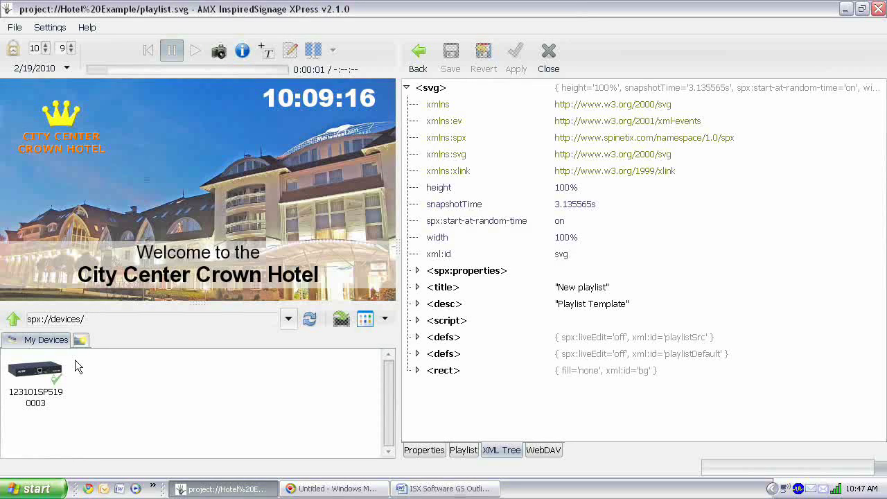
click(12, 318)
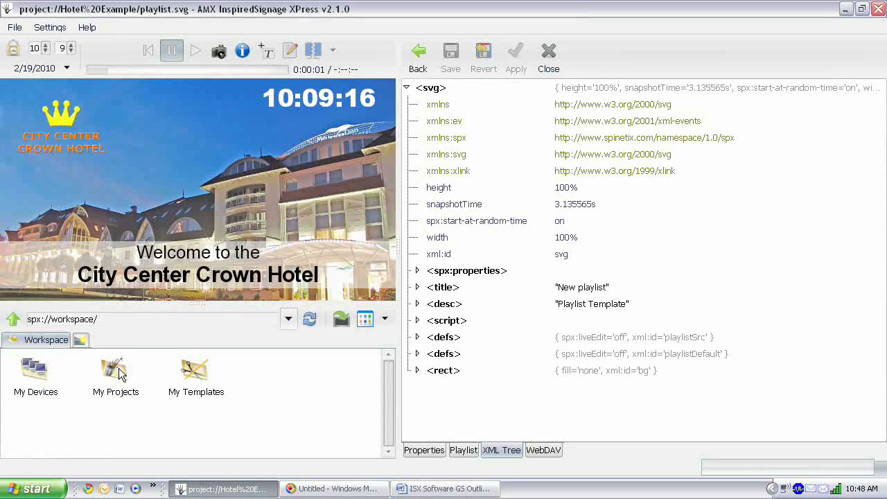
click(119, 369)
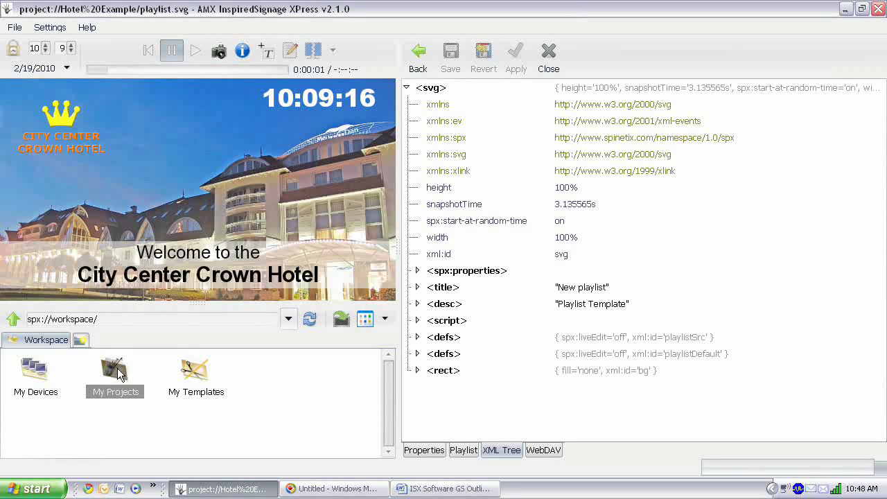
double_click(117, 372)
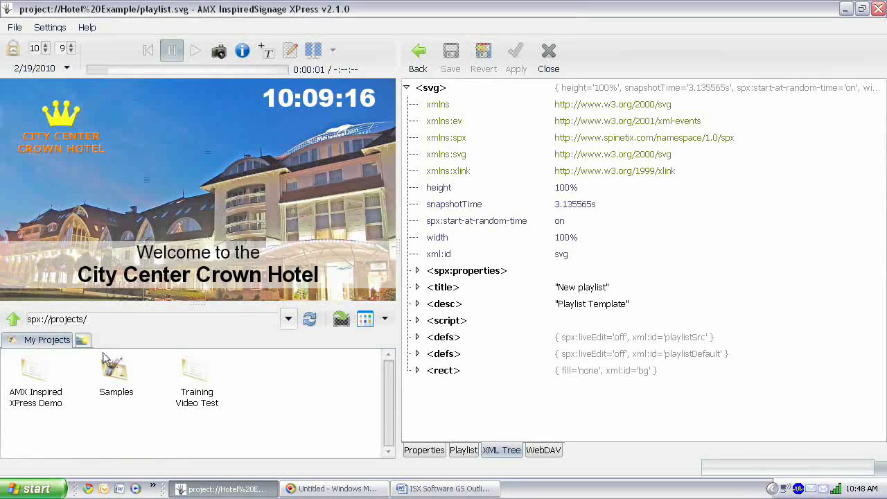
click(14, 320)
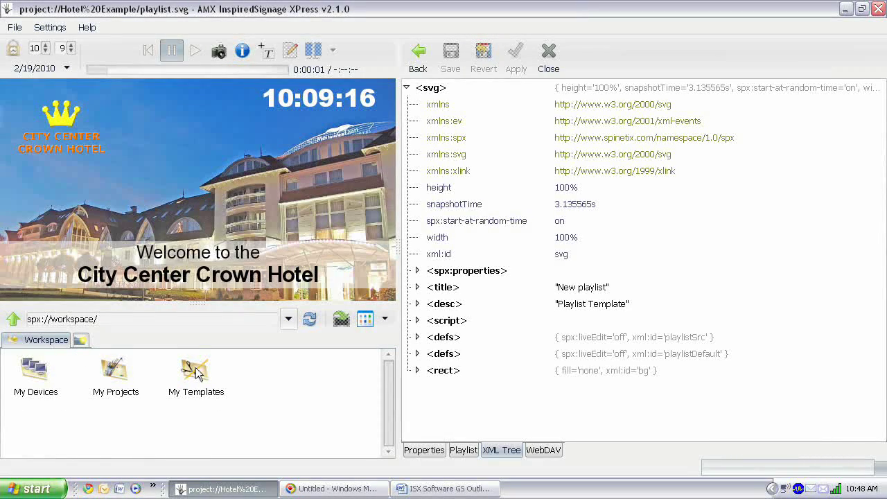
- Browse the 16_9 layout templates within My Templates and return to the main templates folder
double_click(196, 372)
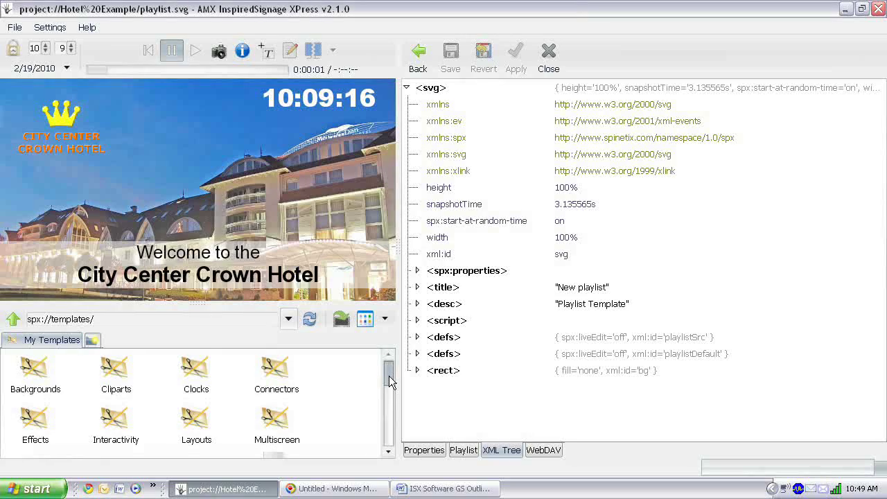
drag(389, 375, 388, 387)
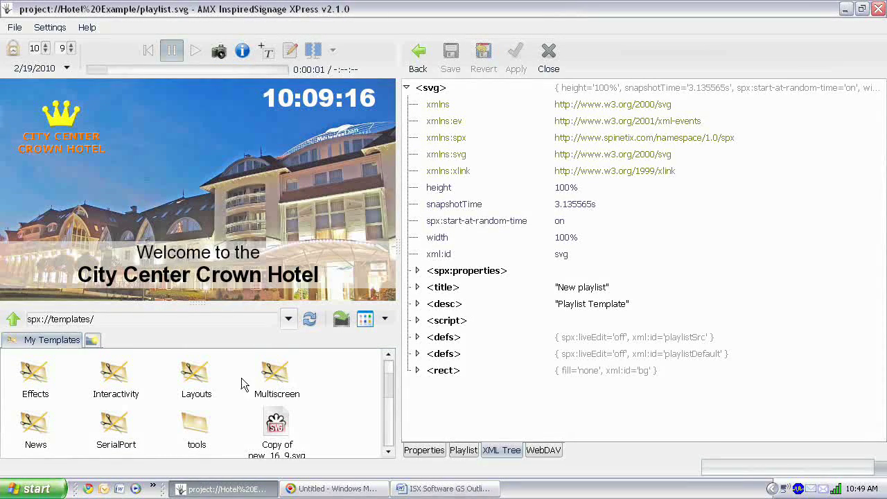
double_click(188, 372)
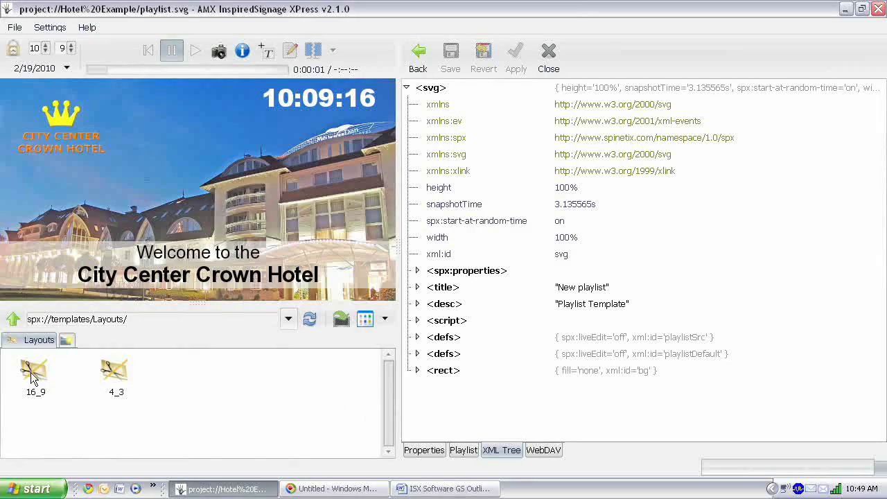
double_click(32, 374)
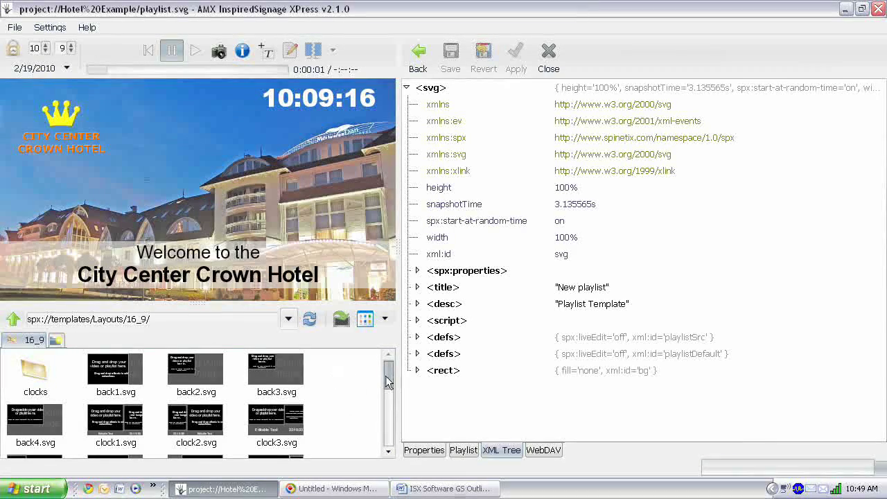
scroll(388, 380, down, 1)
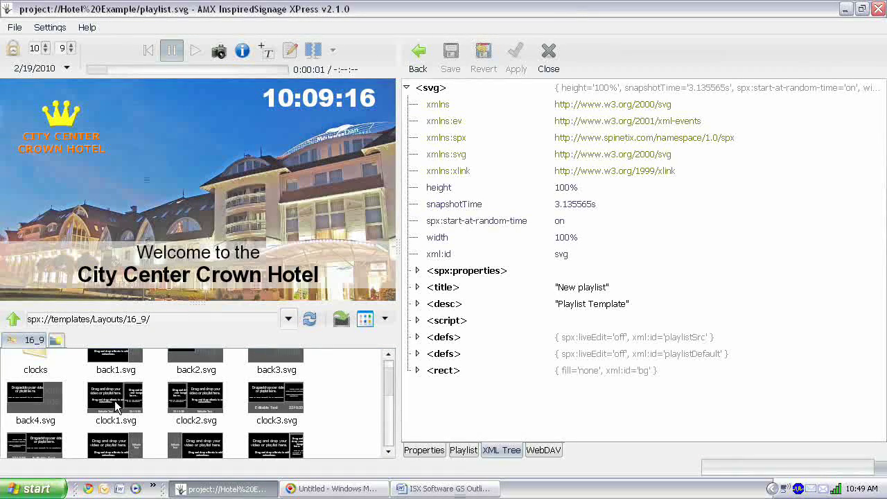
click(14, 321)
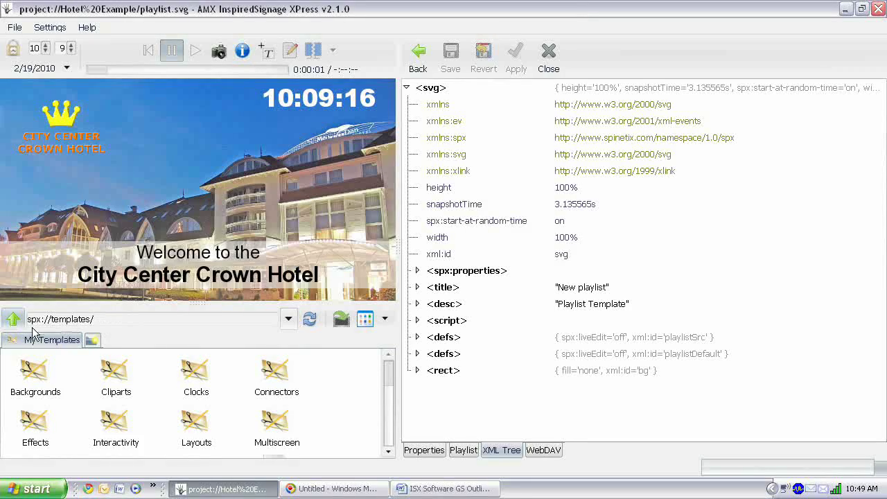
- Look through the Multiscreen templates and go back to the main templates folder
double_click(283, 425)
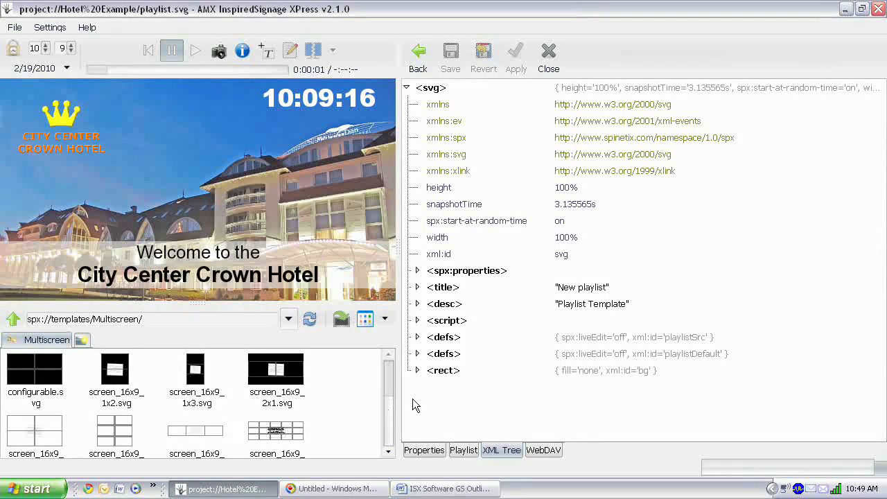
mouse_move(392, 379)
mouse_down()
mouse_move(392, 426)
mouse_move(390, 384)
mouse_up()
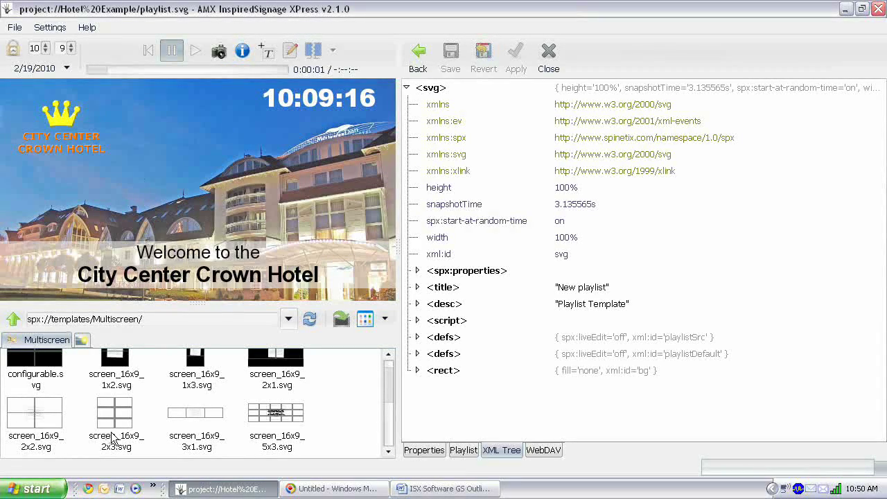
click(12, 319)
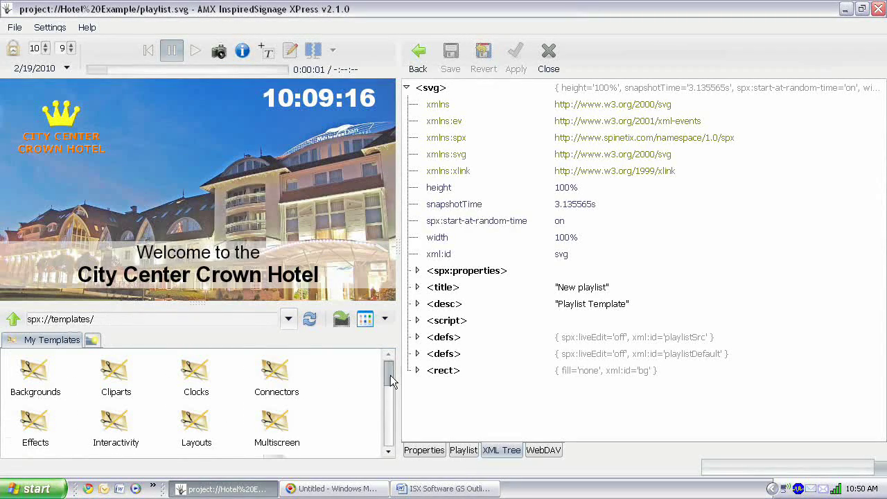
- Look through the text and ticker templates in the News folder and go back to the main templates folder
scroll(390, 374, down, 2)
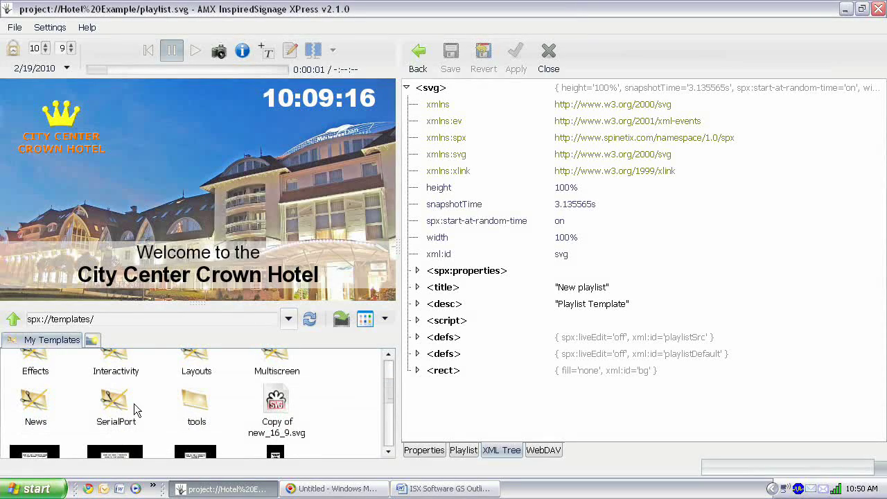
double_click(35, 404)
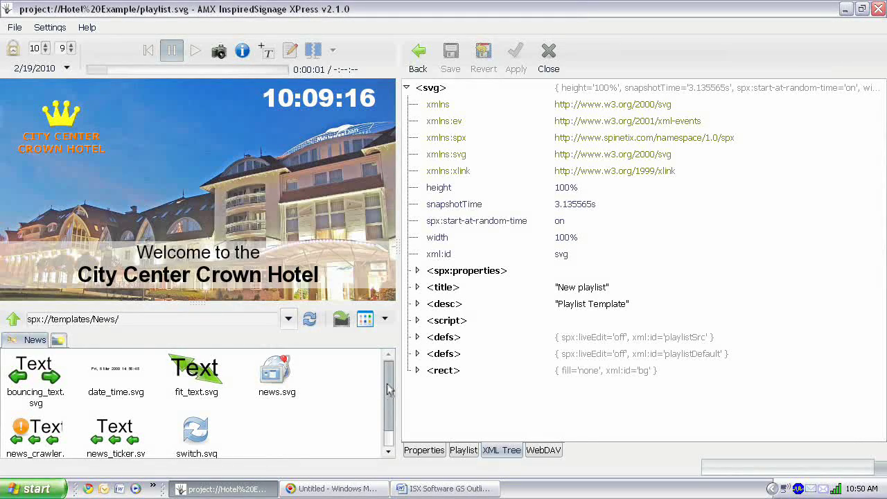
scroll(382, 378, down, 1)
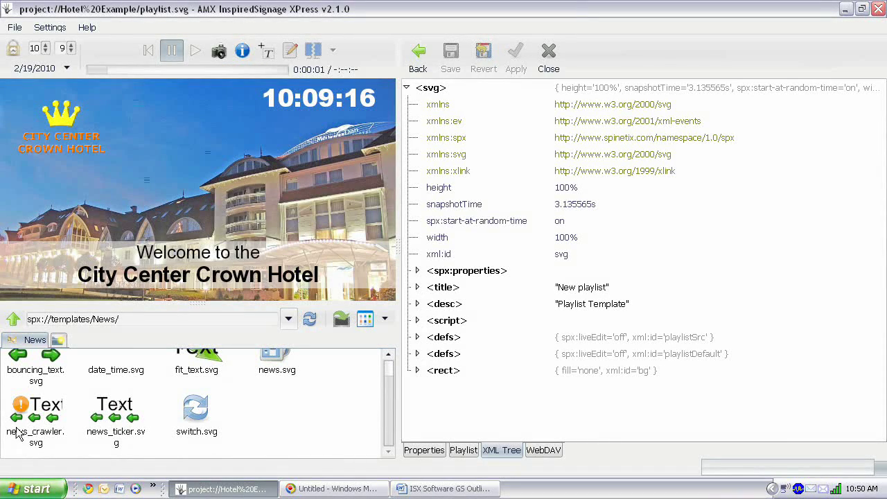
scroll(87, 410, up, 1)
click(12, 320)
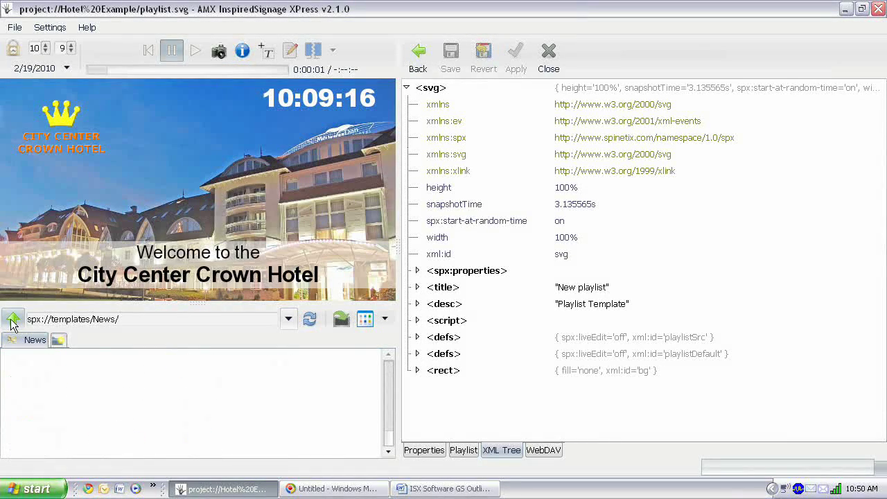
- Browse the complex "in" effects within the Effects templates and return to the workspace root
scroll(388, 388, down, 1)
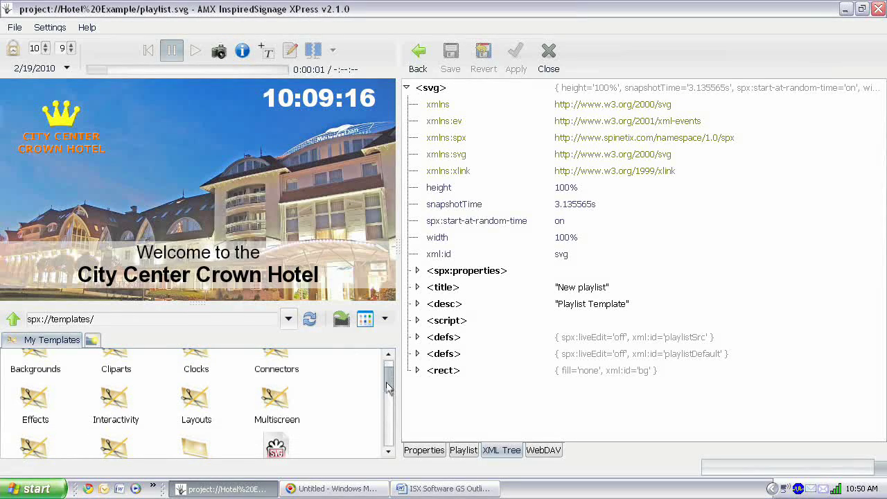
double_click(32, 400)
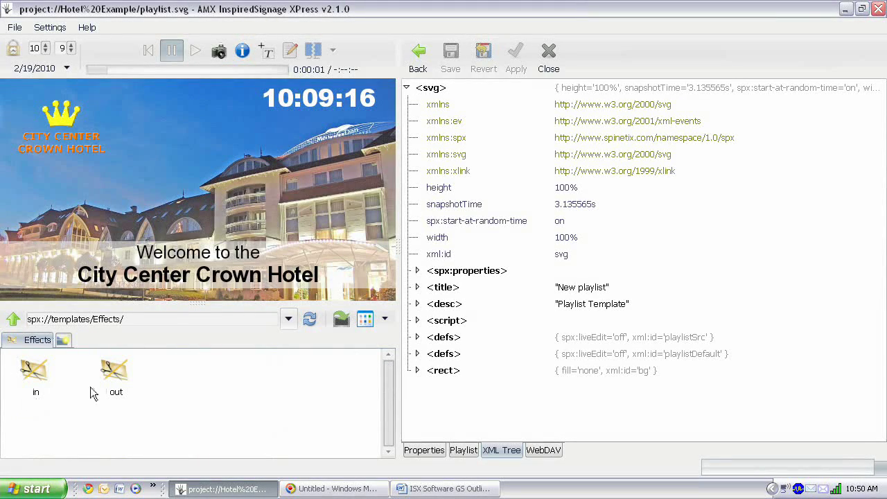
double_click(33, 376)
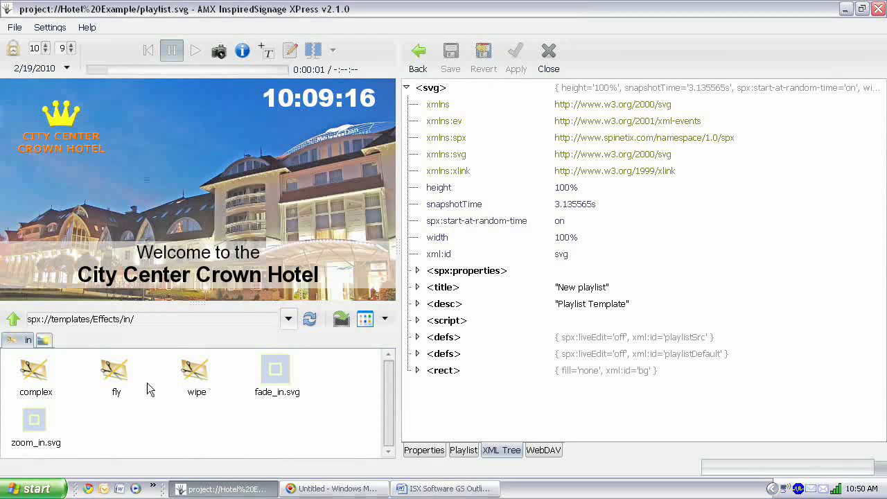
click(38, 376)
double_click(39, 376)
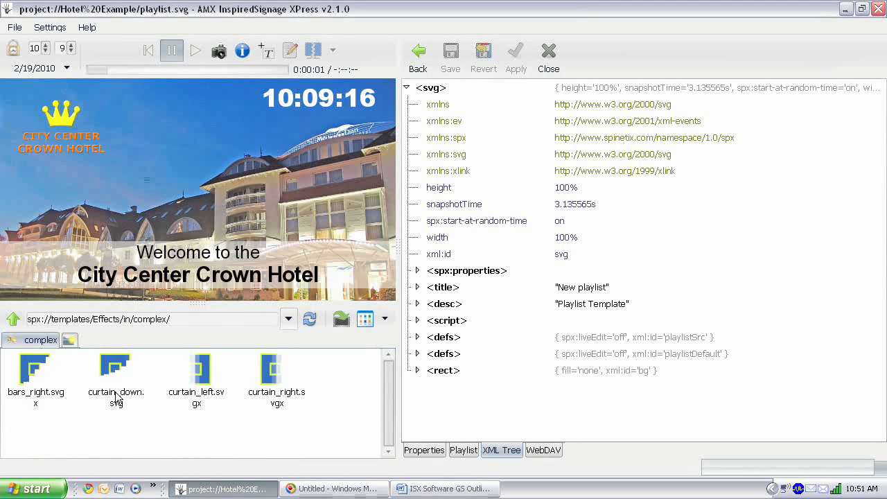
click(14, 318)
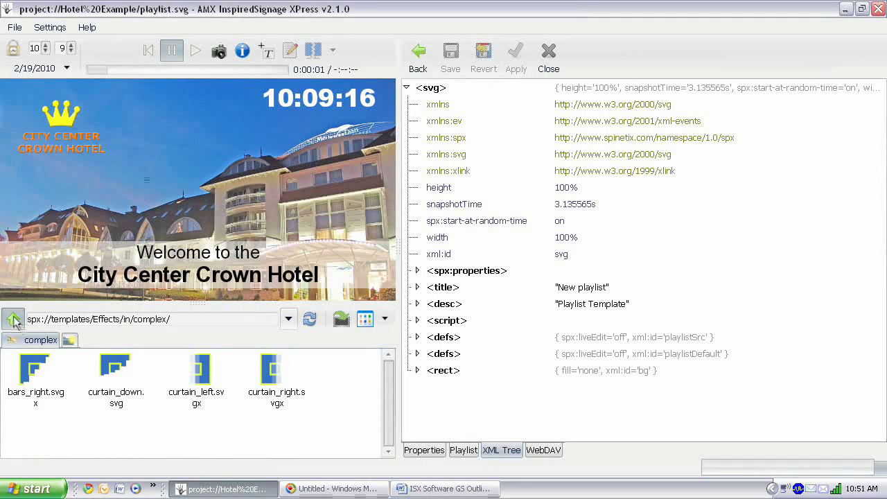
click(13, 318)
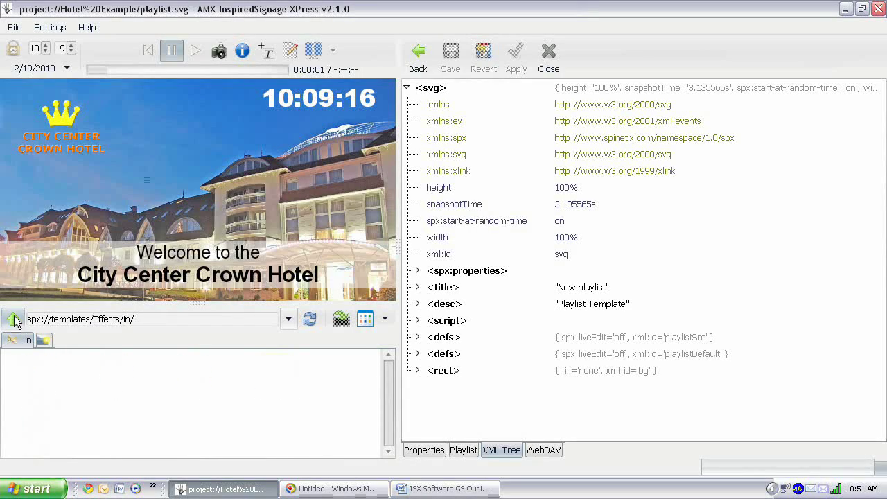
click(13, 319)
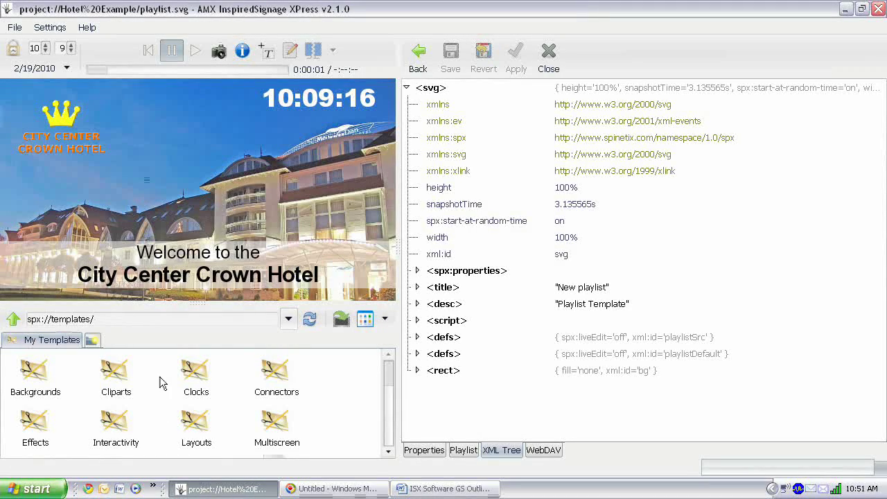
mouse_move(388, 386)
mouse_down()
mouse_move(388, 419)
mouse_move(388, 374)
mouse_up()
click(13, 320)
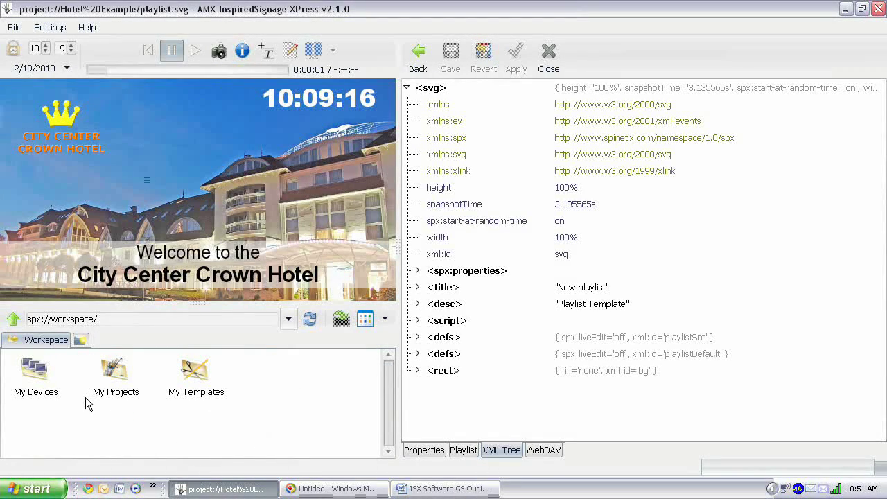